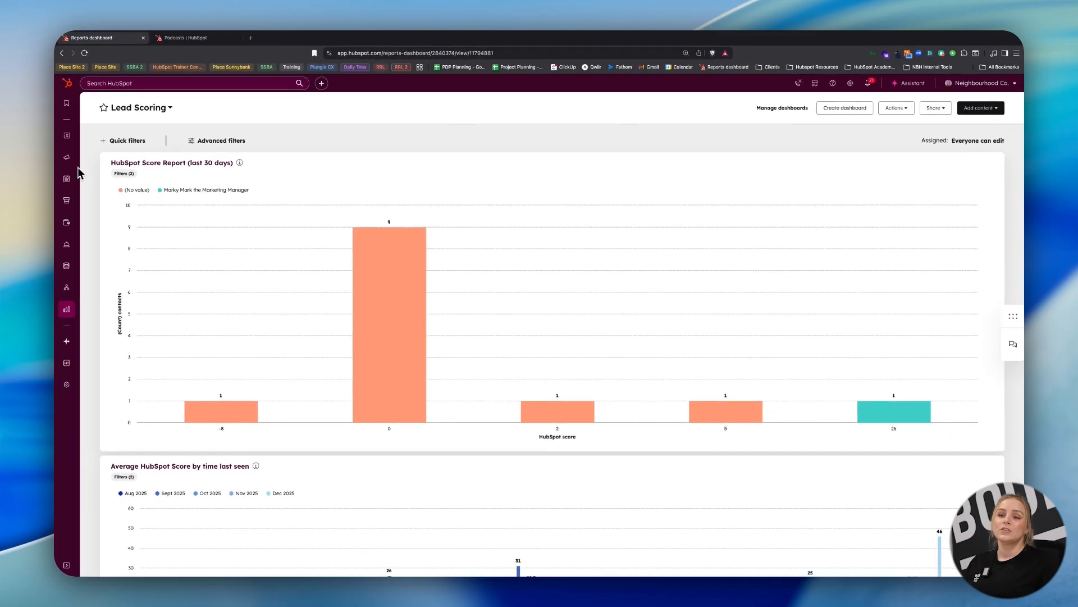
Open the list of blog posts from the content tools.
{"action": "mouse_move", "coordinate": [67, 179]}
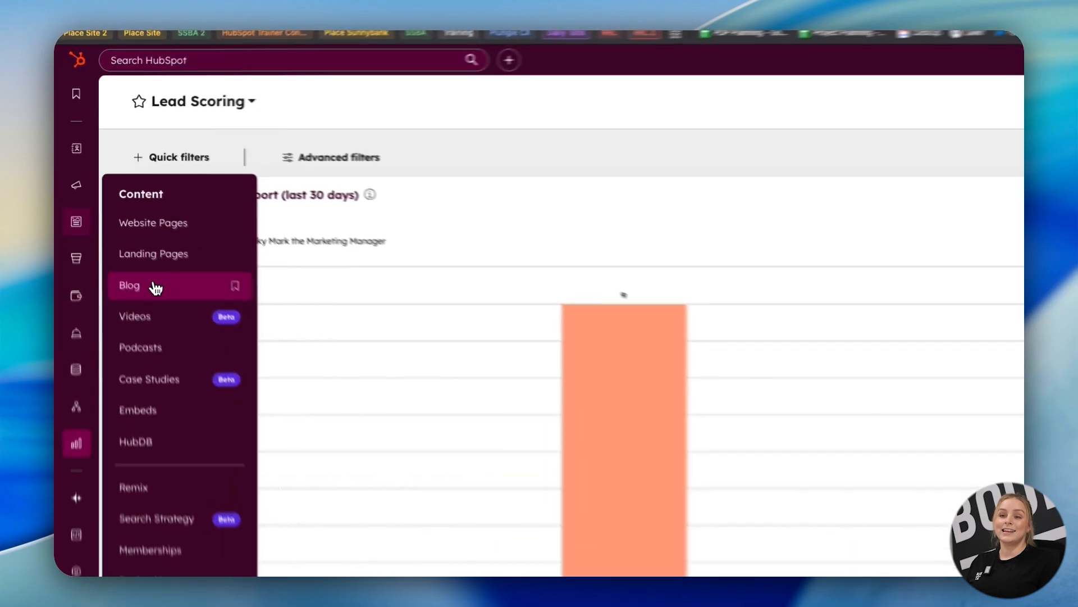
{"action": "left_click", "coordinate": [156, 288]}
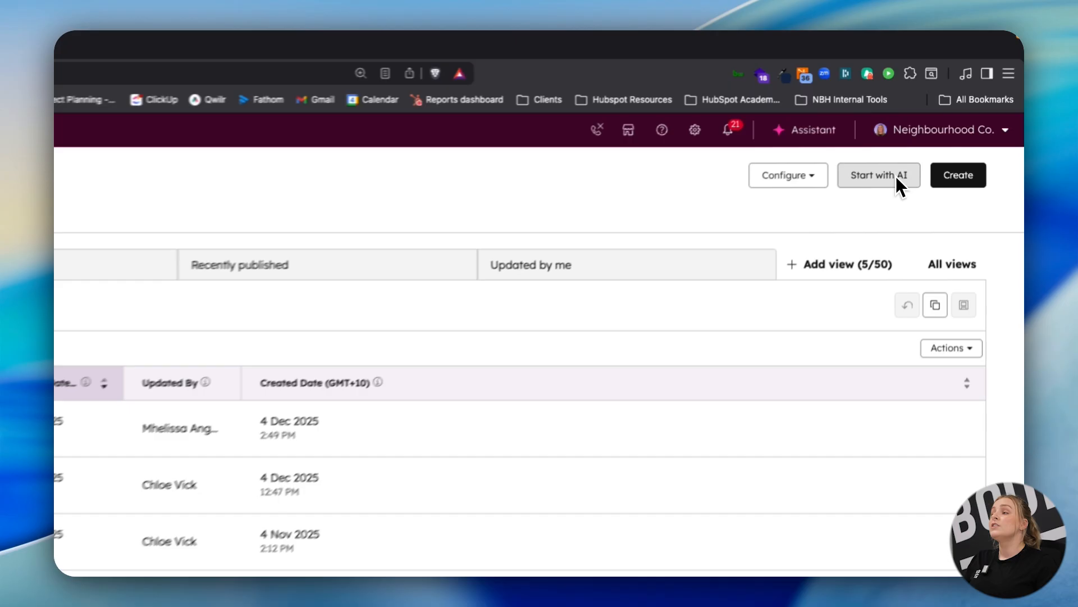
Start a blog post with AI and review the target-country and blog choices in its setup form.
{"action": "left_click", "coordinate": [950, 119]}
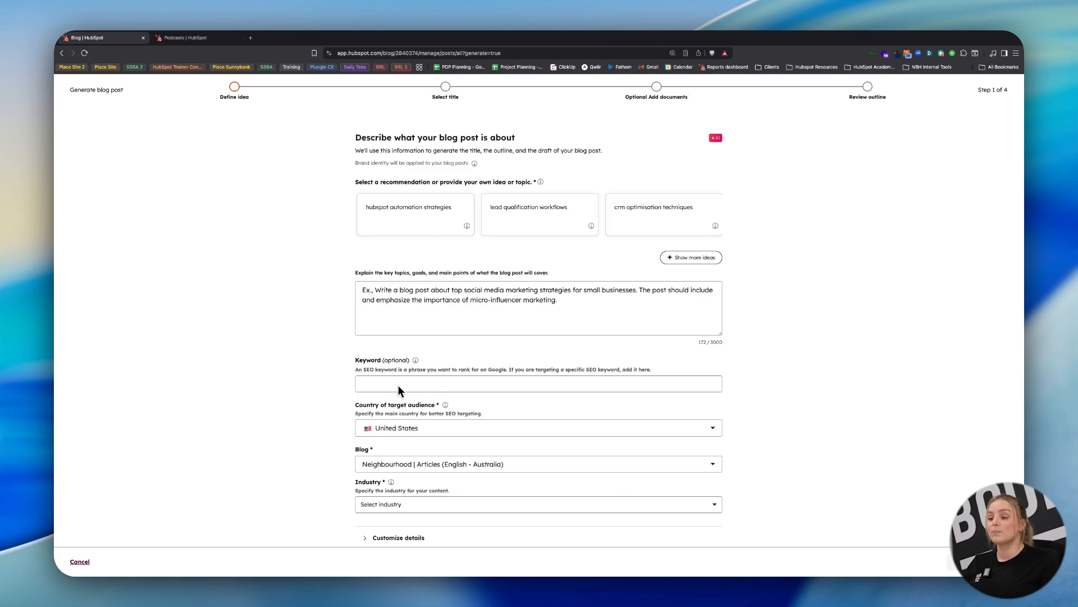
{"action": "left_click", "coordinate": [477, 429]}
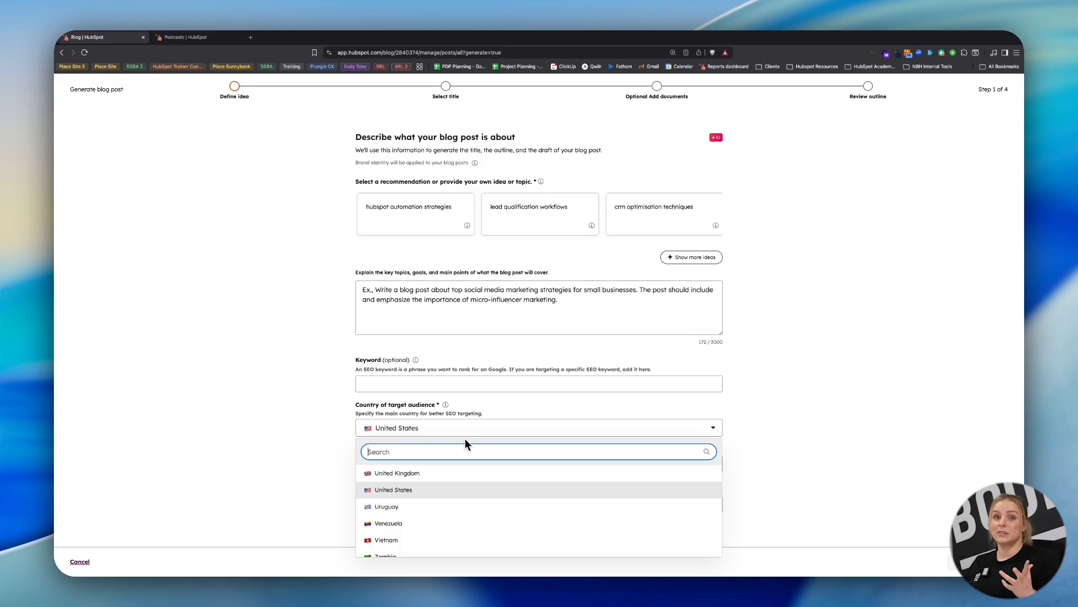
{"action": "scroll", "coordinate": [305, 406], "scroll_direction": "down", "scroll_amount": 1}
{"action": "left_click", "coordinate": [307, 421]}
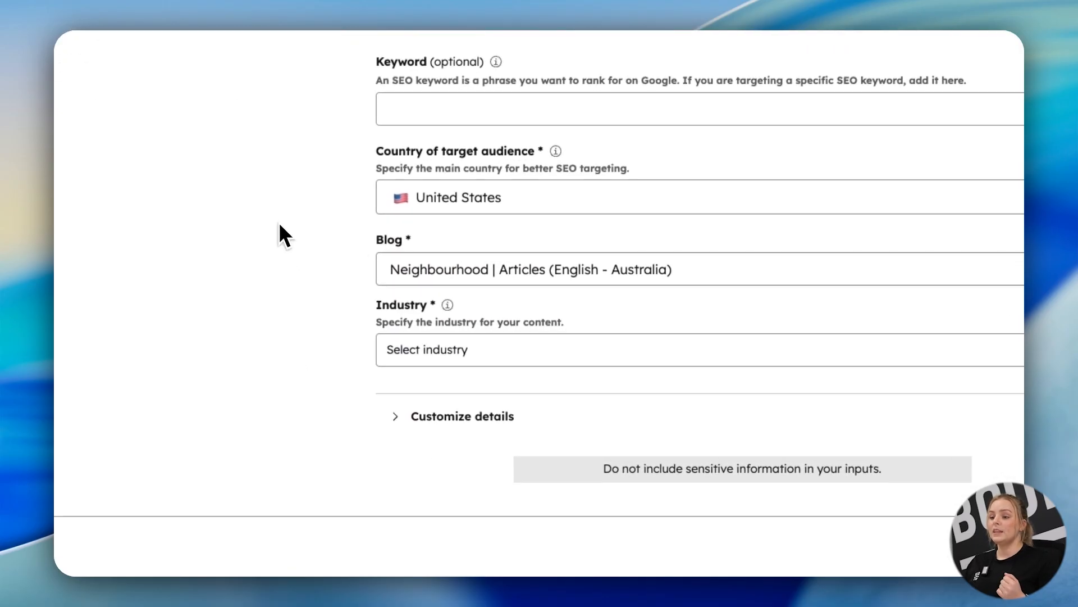
{"action": "left_click", "coordinate": [574, 271]}
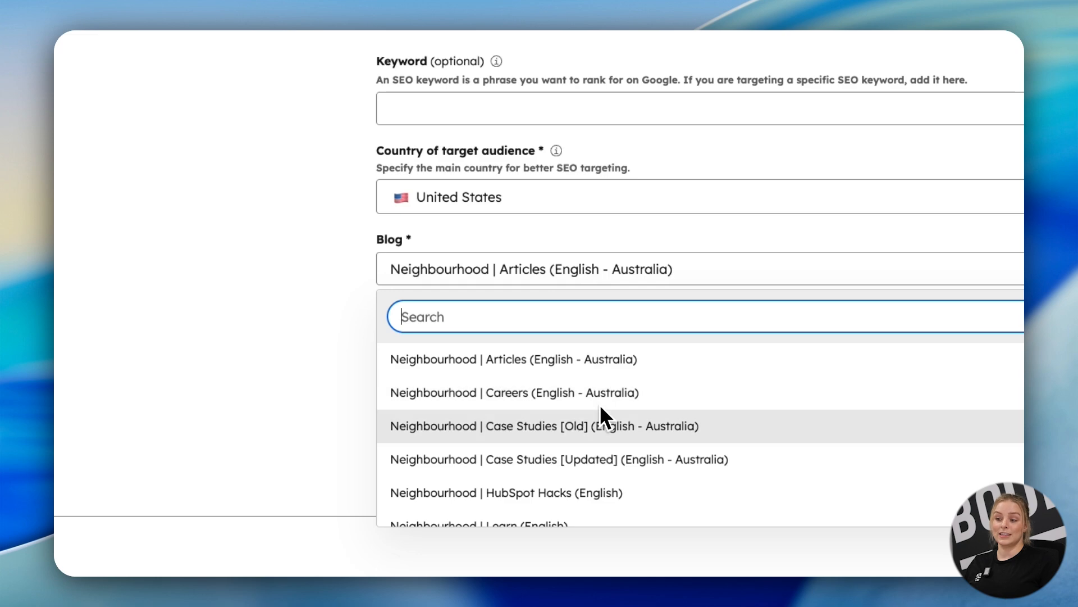
{"action": "left_click", "coordinate": [841, 245]}
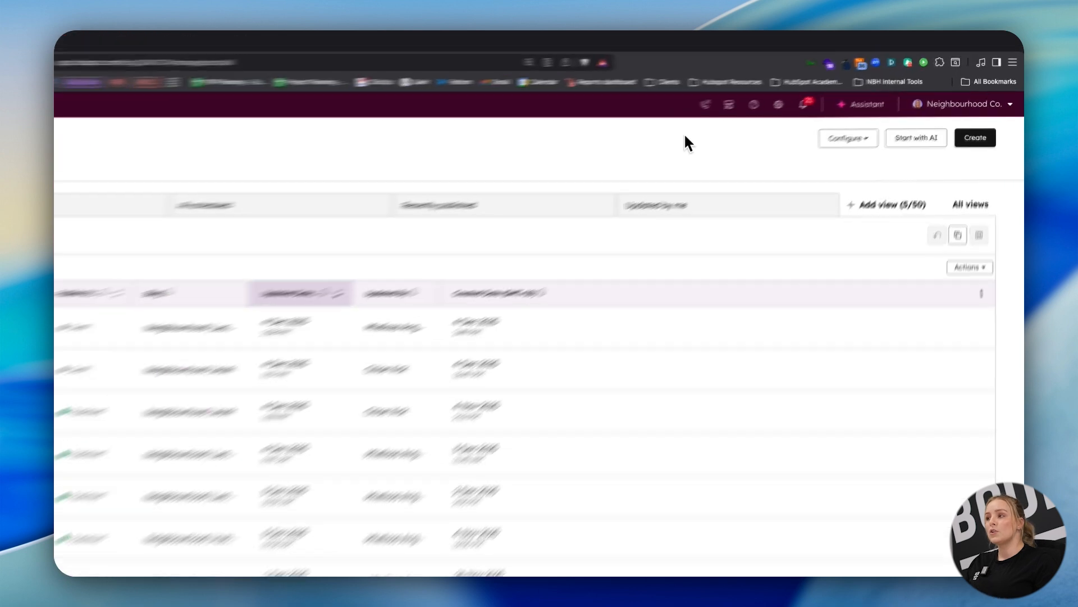
Start a new blog post manually, check its blog and post language choices, and close the dialog without creating it.
{"action": "left_click", "coordinate": [975, 137]}
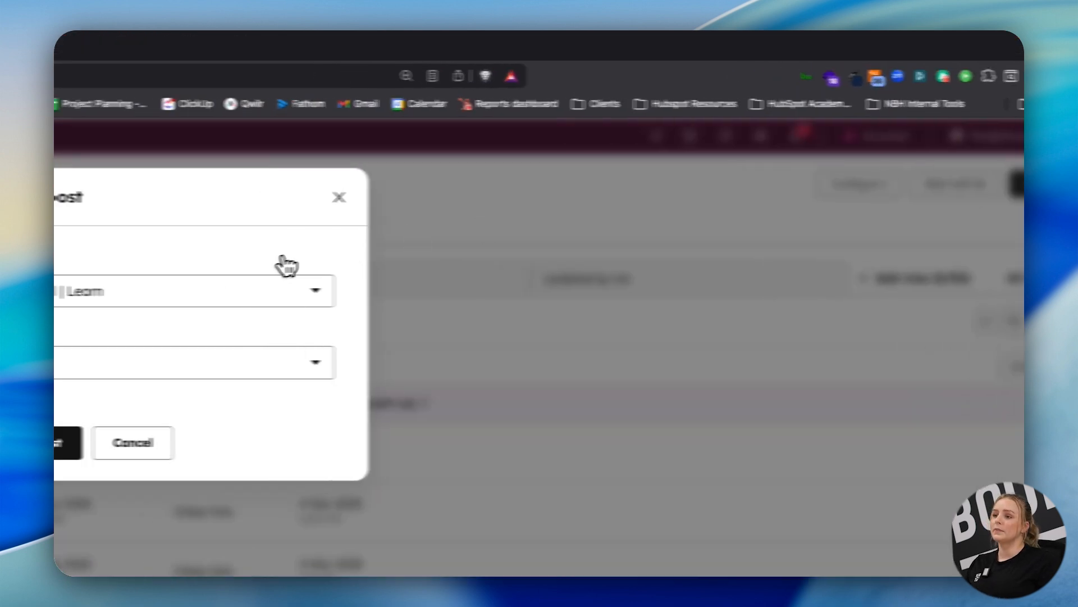
{"action": "left_click", "coordinate": [57, 292]}
{"action": "left_click", "coordinate": [120, 380]}
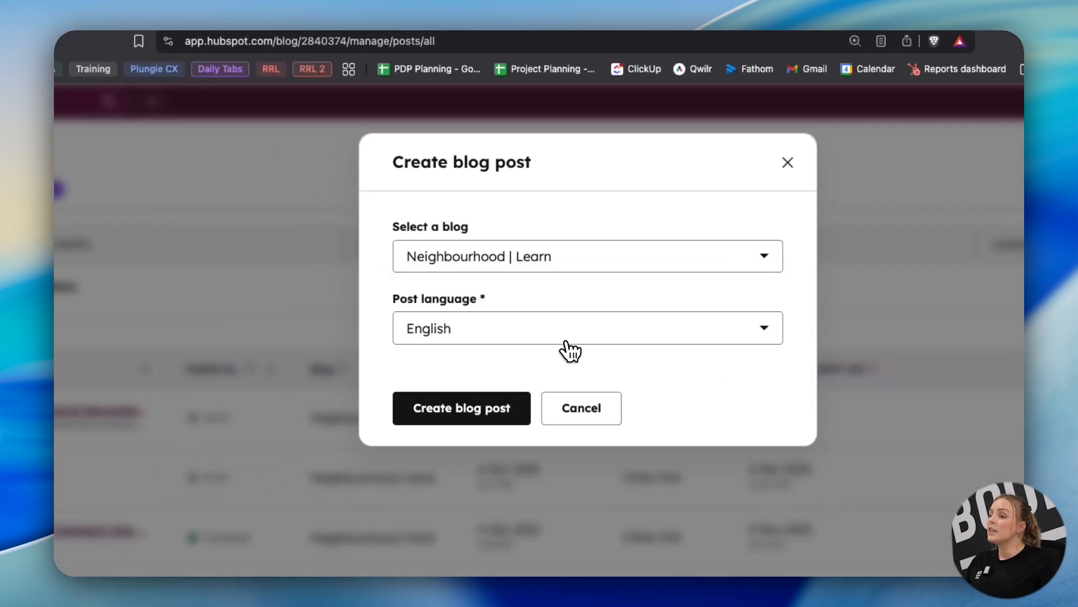
{"action": "left_click", "coordinate": [542, 337]}
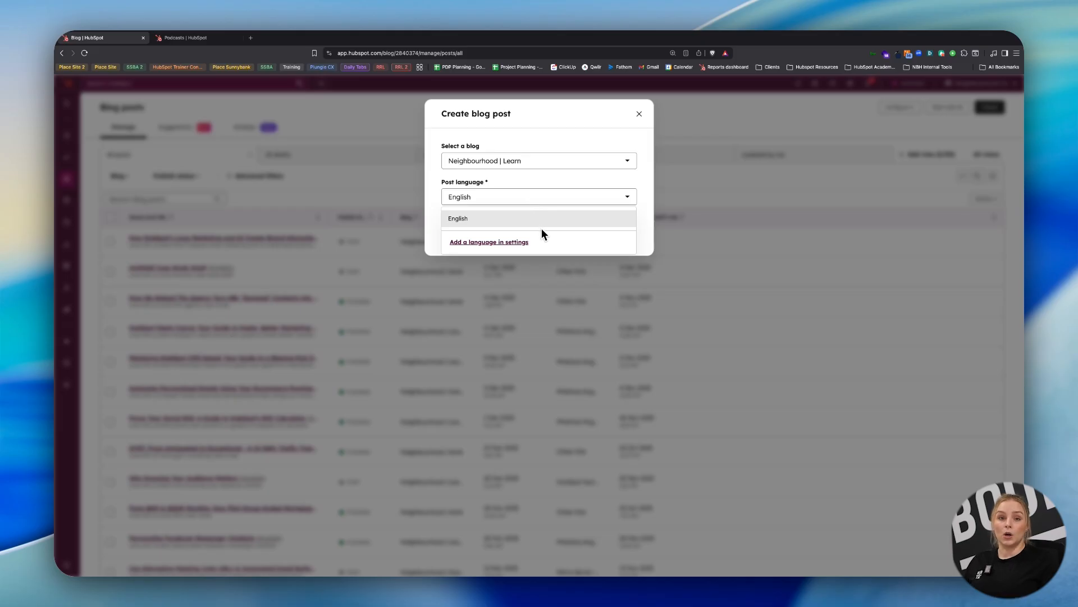
{"action": "left_click", "coordinate": [614, 120]}
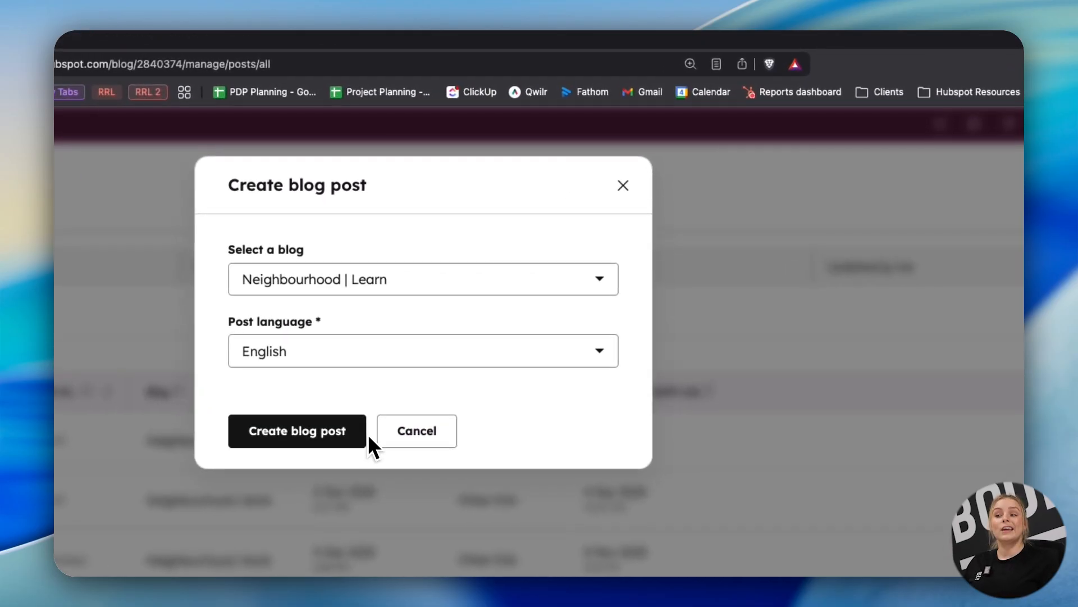
{"action": "left_click", "coordinate": [624, 186]}
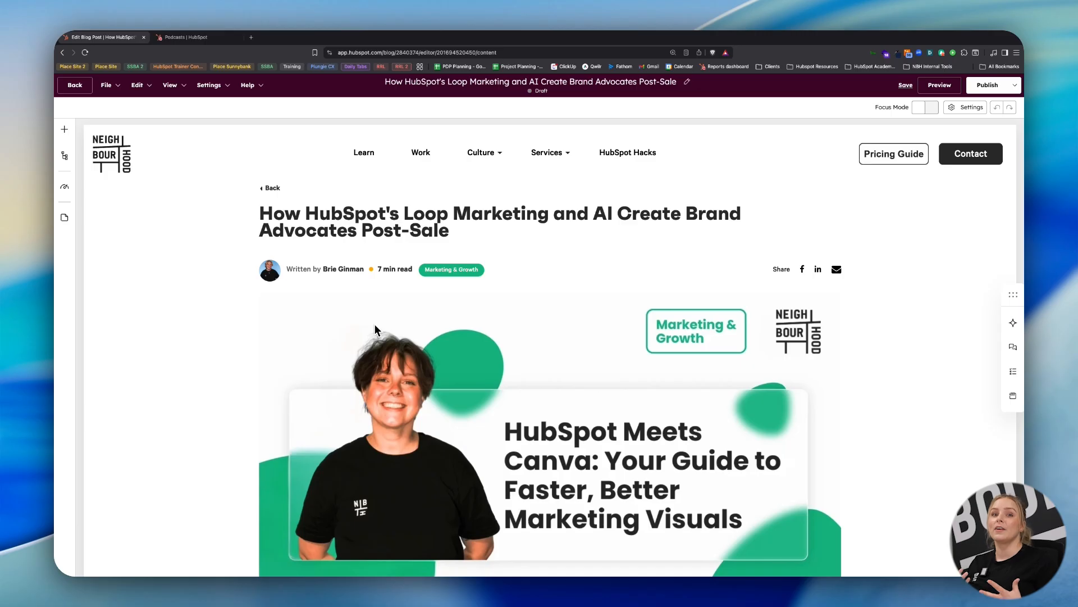
Look over the draft post about HubSpot's Loop Marketing and browse the modules that can be added to it.
{"action": "scroll", "coordinate": [376, 324], "scroll_direction": "down", "scroll_amount": 1}
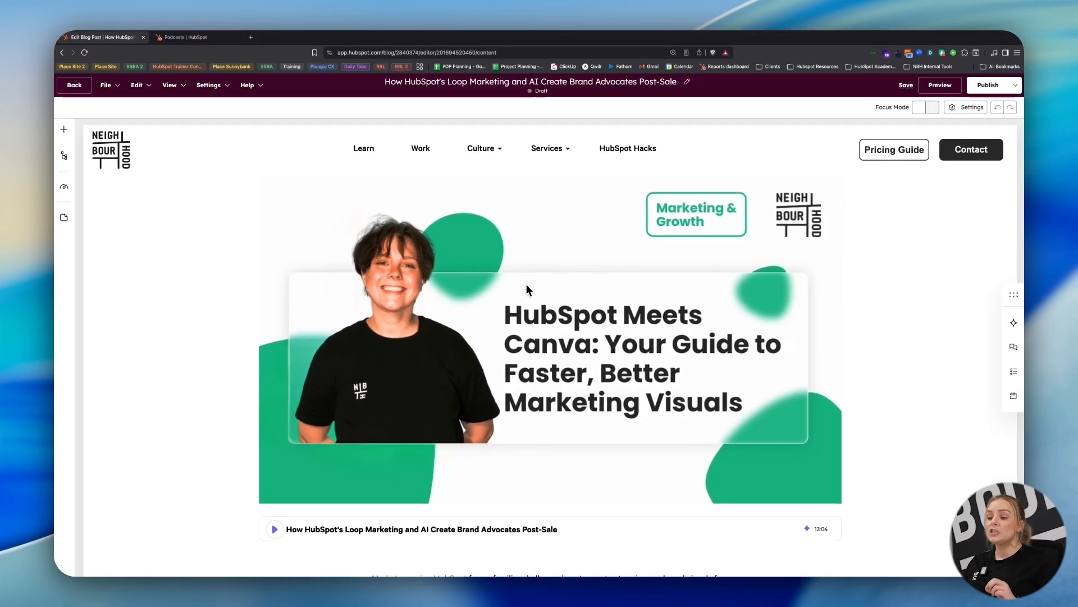
{"action": "scroll", "coordinate": [504, 285], "scroll_direction": "down", "scroll_amount": 5}
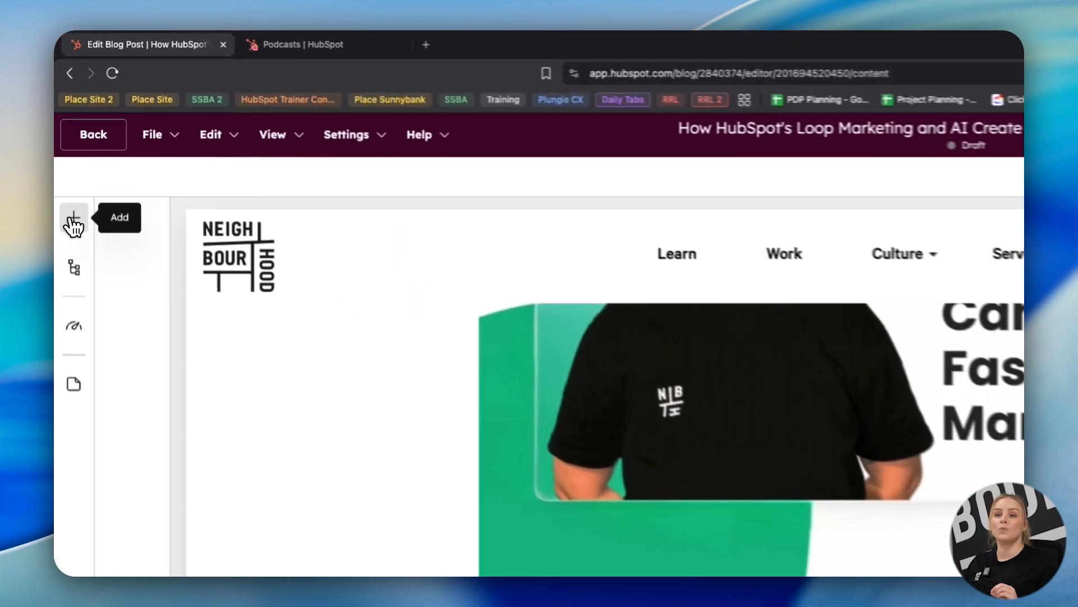
{"action": "left_click", "coordinate": [73, 224]}
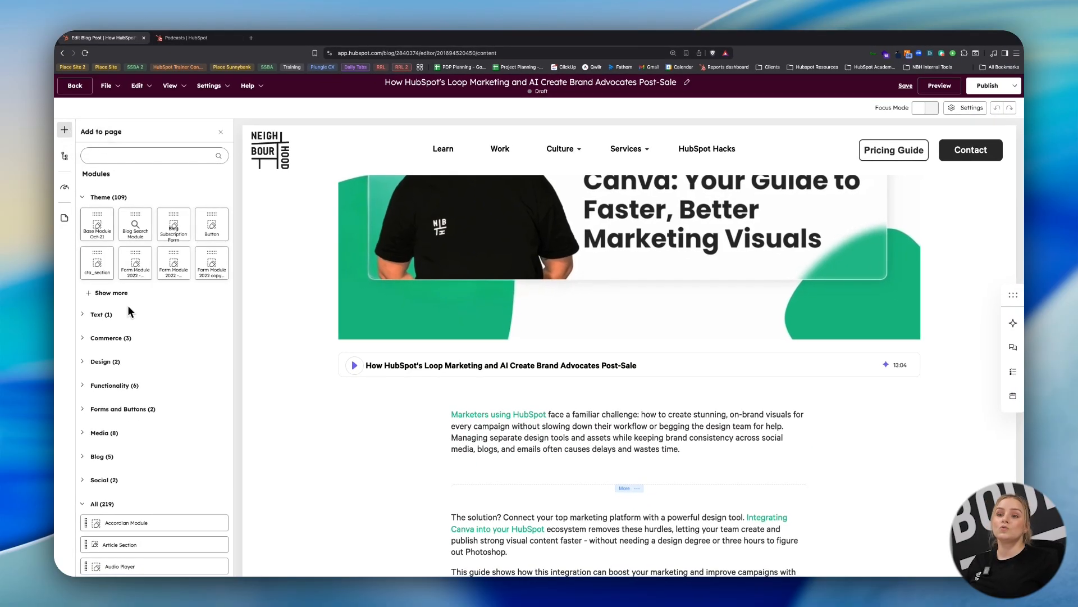
{"action": "left_click_drag", "start_coordinate": [98, 263], "coordinate": [616, 412]}
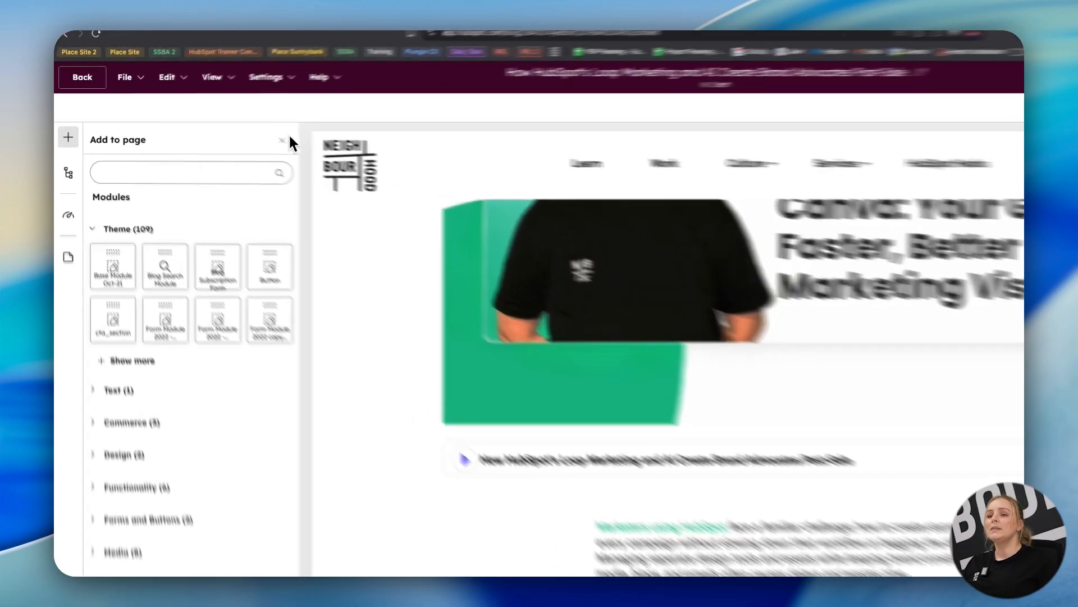
{"action": "left_click", "coordinate": [285, 139]}
Open the draft's post narration and review its transcript and the available AI voices.
{"action": "scroll", "coordinate": [613, 467], "scroll_direction": "down", "scroll_amount": 3}
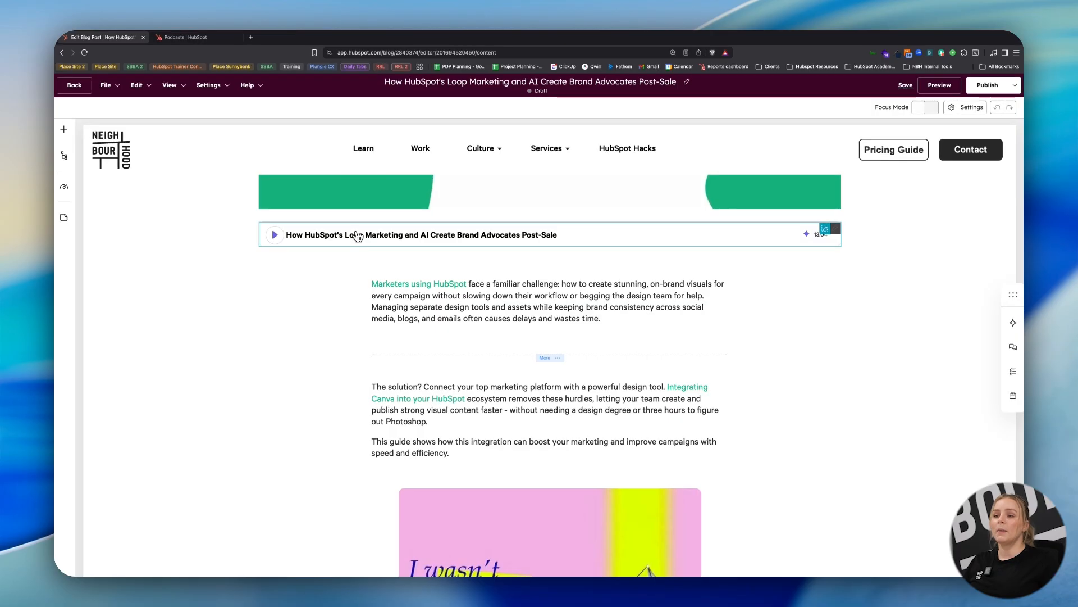
{"action": "left_click", "coordinate": [351, 232]}
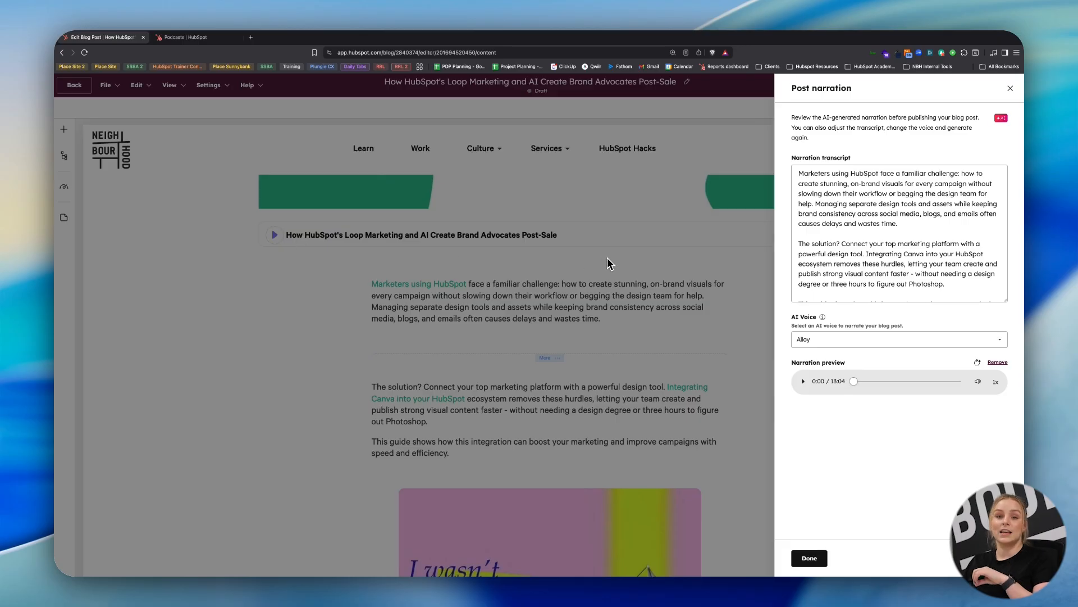
{"action": "left_click_drag", "start_coordinate": [798, 174], "coordinate": [848, 183]}
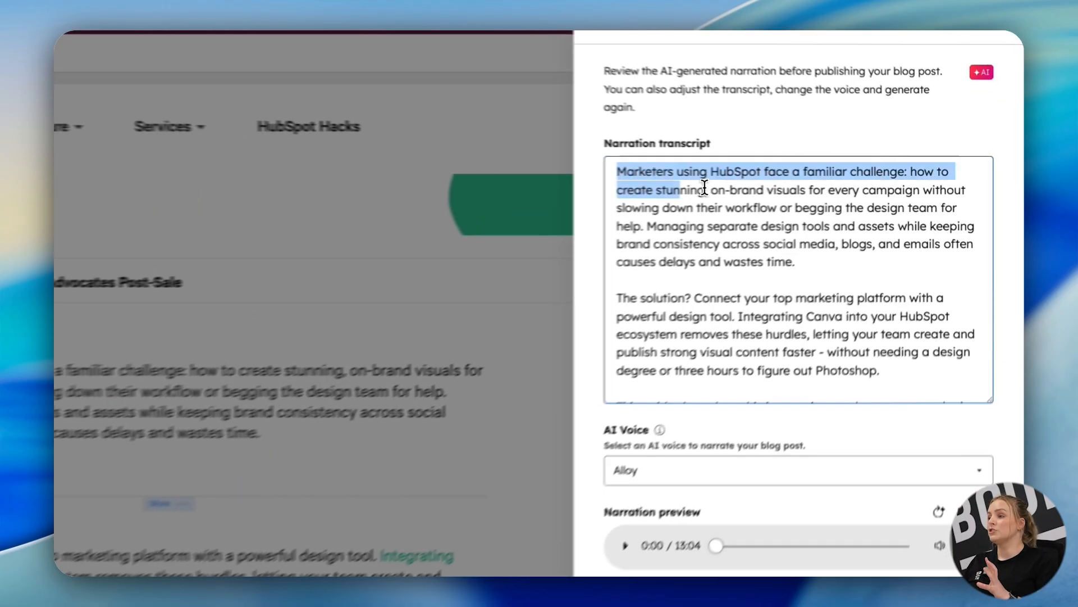
{"action": "left_click_drag", "start_coordinate": [704, 187], "coordinate": [949, 422]}
{"action": "left_click", "coordinate": [920, 329]}
{"action": "left_click", "coordinate": [706, 381]}
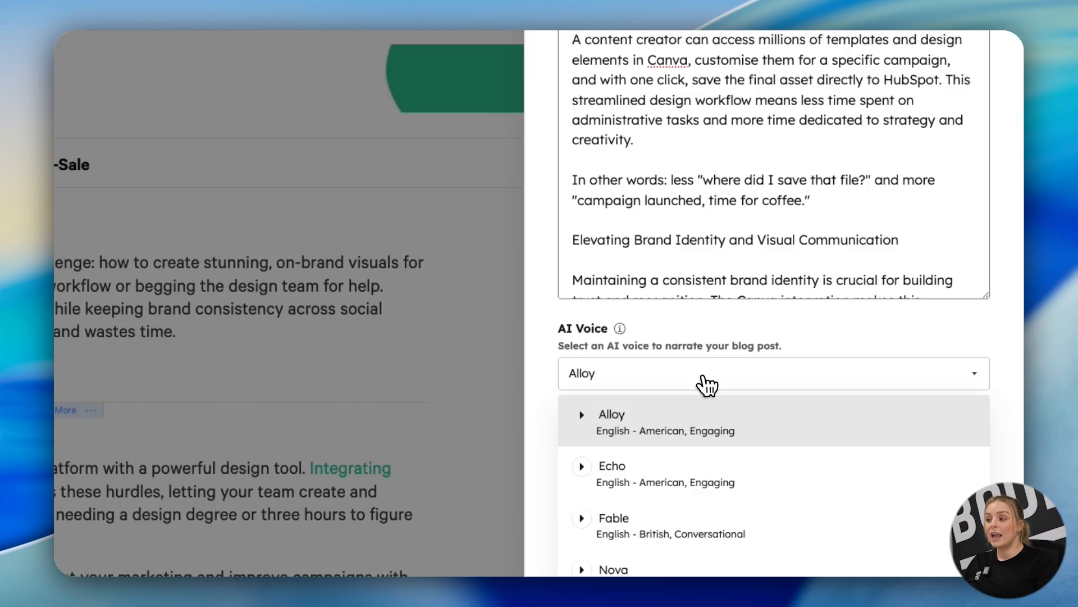
{"action": "left_click", "coordinate": [707, 385]}
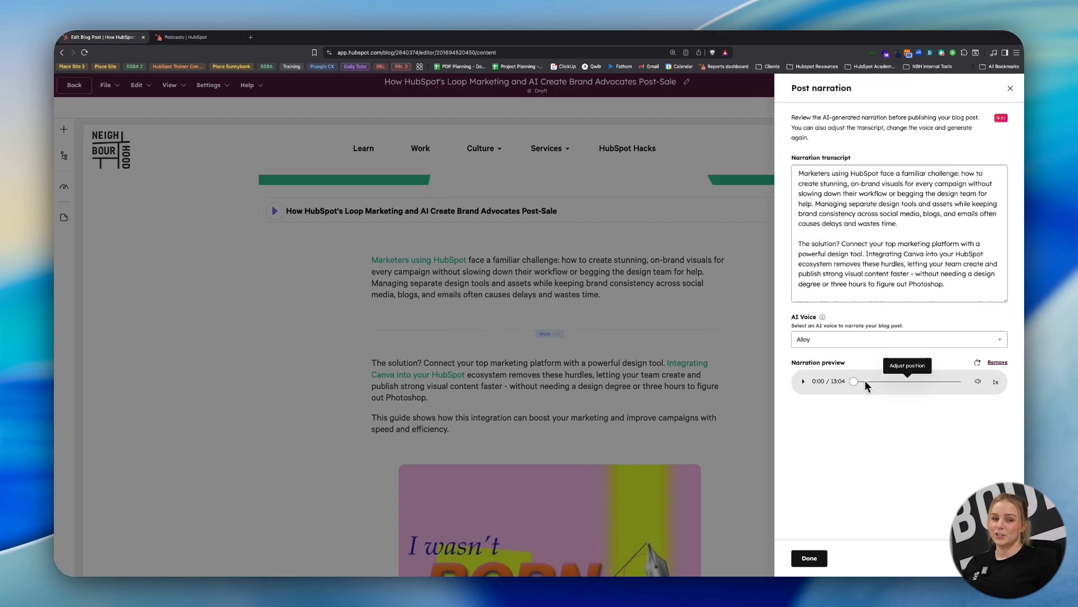
Skim the post body, then open the post settings and review the blog URL and the author choices.
{"action": "scroll", "coordinate": [599, 388], "scroll_direction": "down", "scroll_amount": 4}
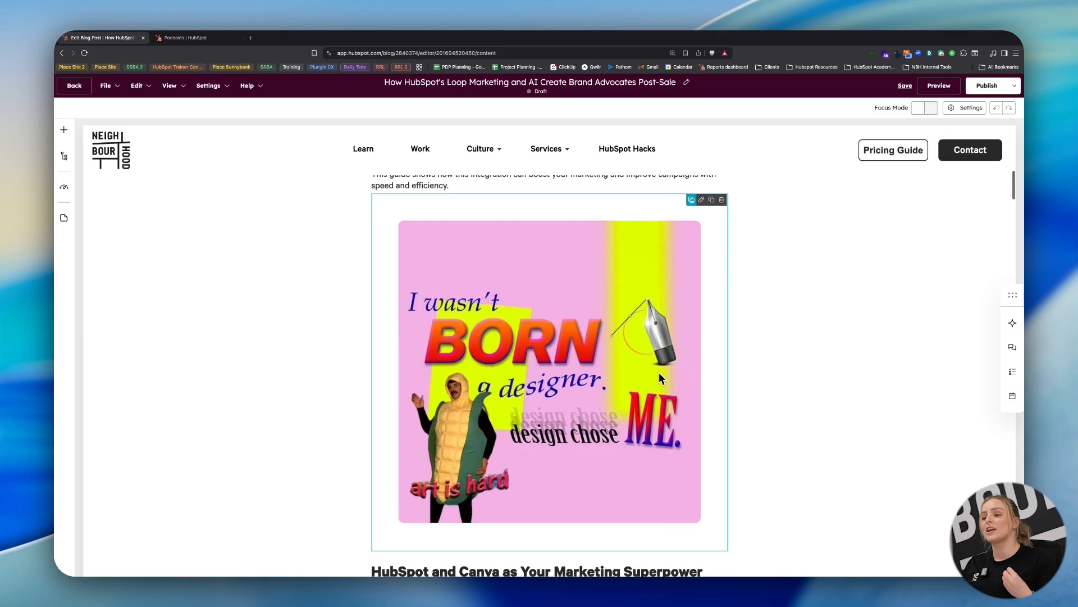
{"action": "scroll", "coordinate": [604, 331], "scroll_direction": "down", "scroll_amount": 4}
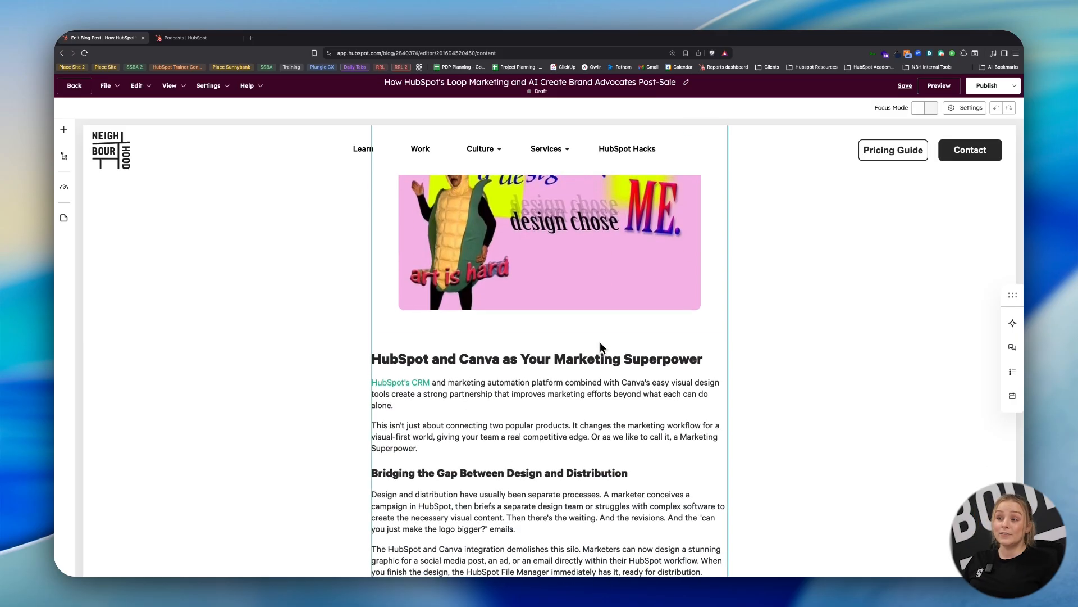
{"action": "scroll", "coordinate": [600, 347], "scroll_direction": "up", "scroll_amount": 1}
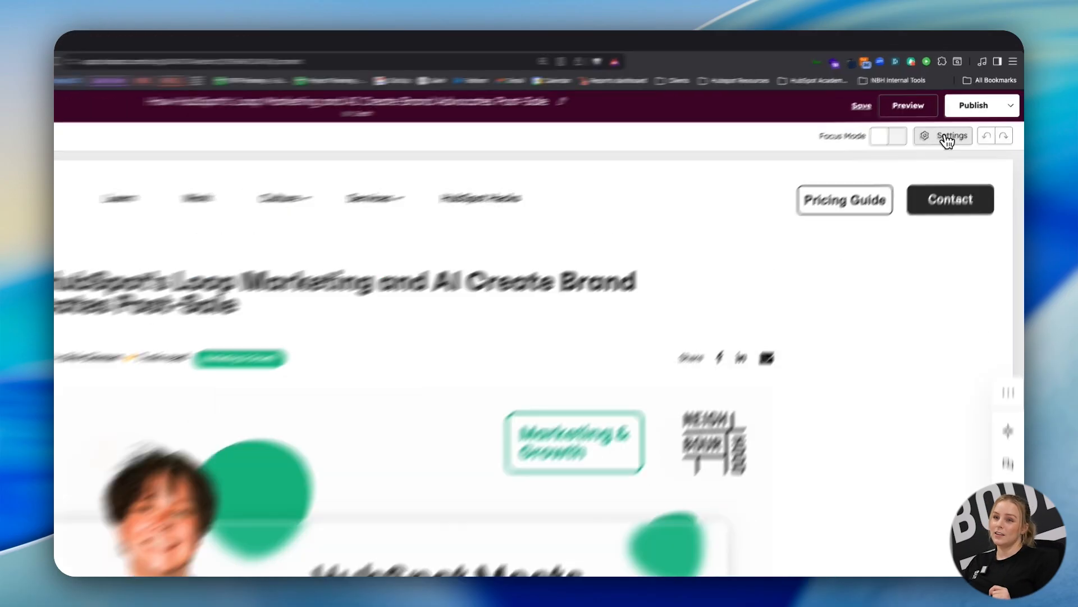
{"action": "left_click", "coordinate": [948, 137]}
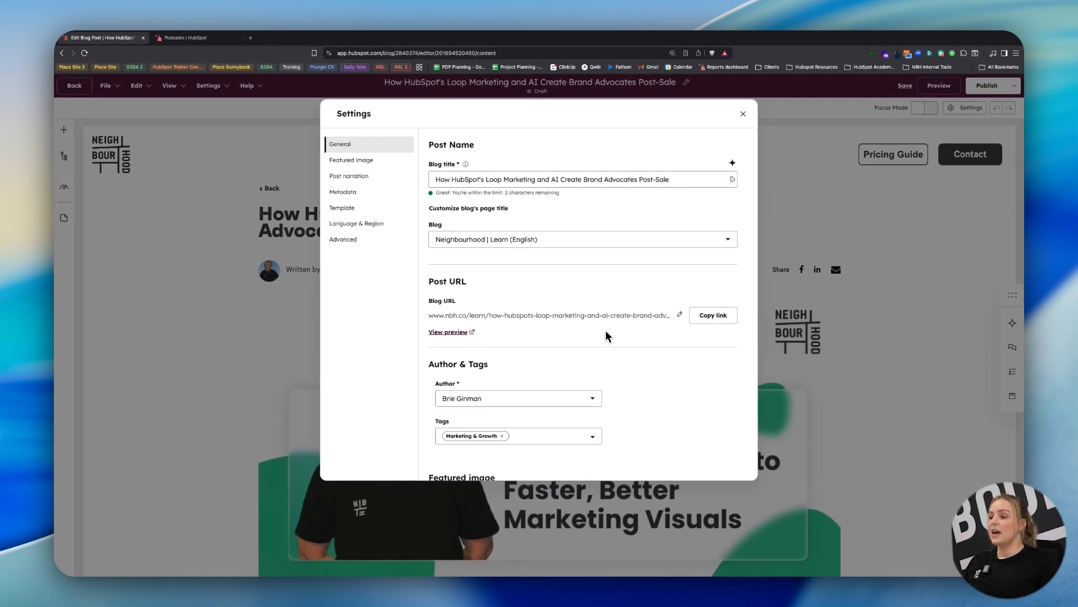
{"action": "left_click_drag", "start_coordinate": [439, 315], "coordinate": [641, 314]}
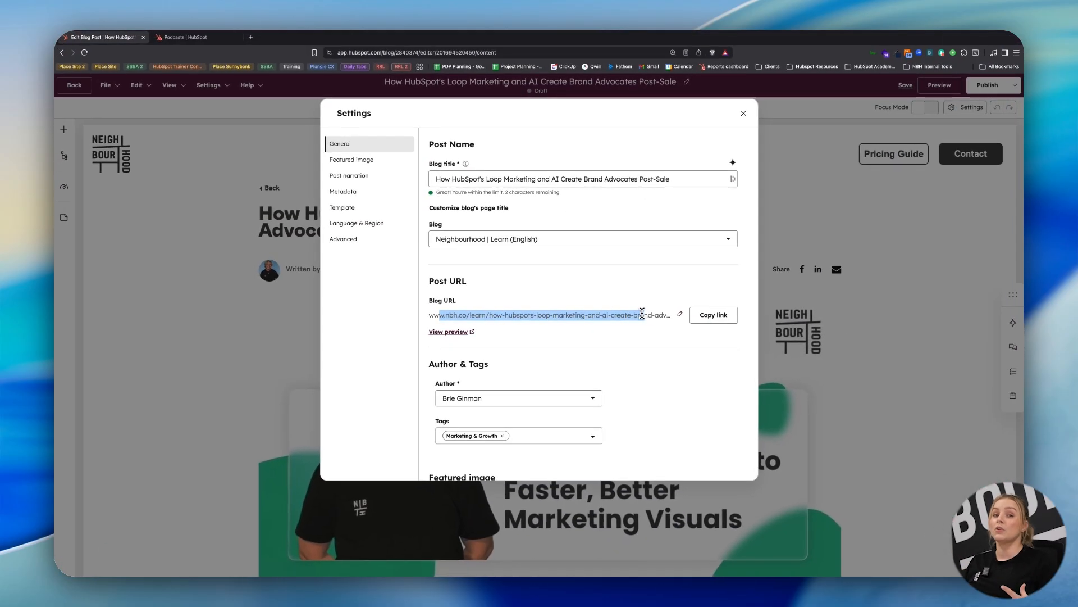
{"action": "scroll", "coordinate": [641, 316], "scroll_direction": "down", "scroll_amount": 3}
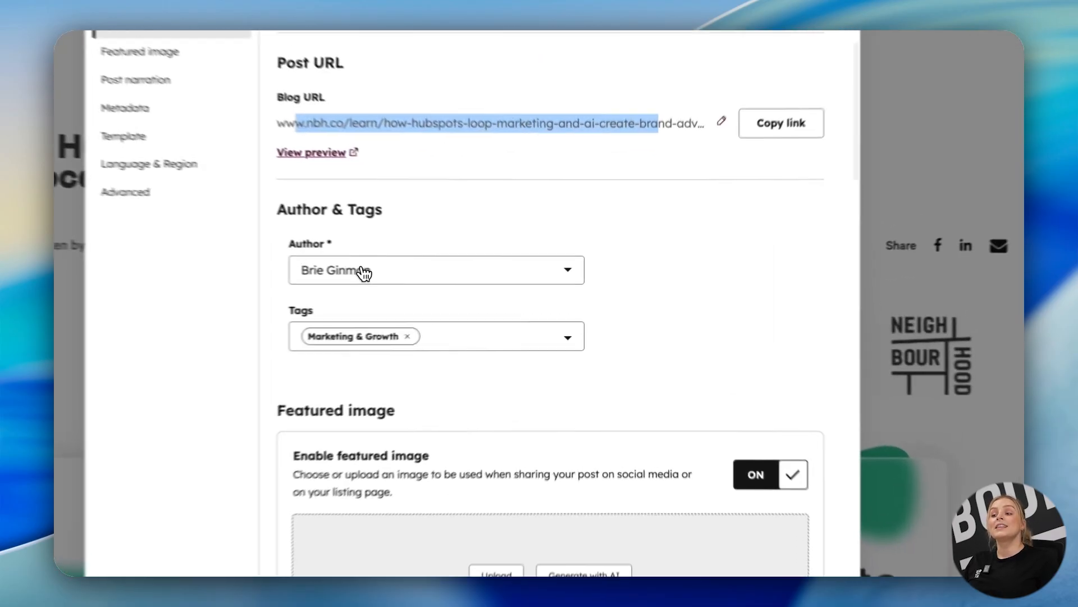
{"action": "left_click", "coordinate": [362, 271]}
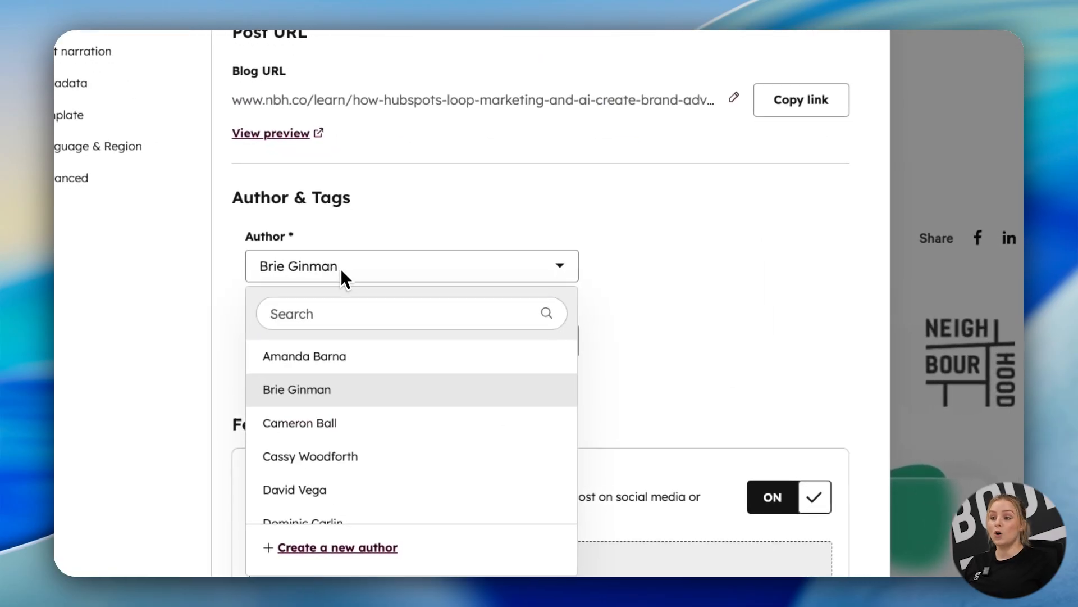
{"action": "left_click", "coordinate": [341, 268]}
Add the CMS tag to the blog post and remove it again.
{"action": "left_click", "coordinate": [394, 346]}
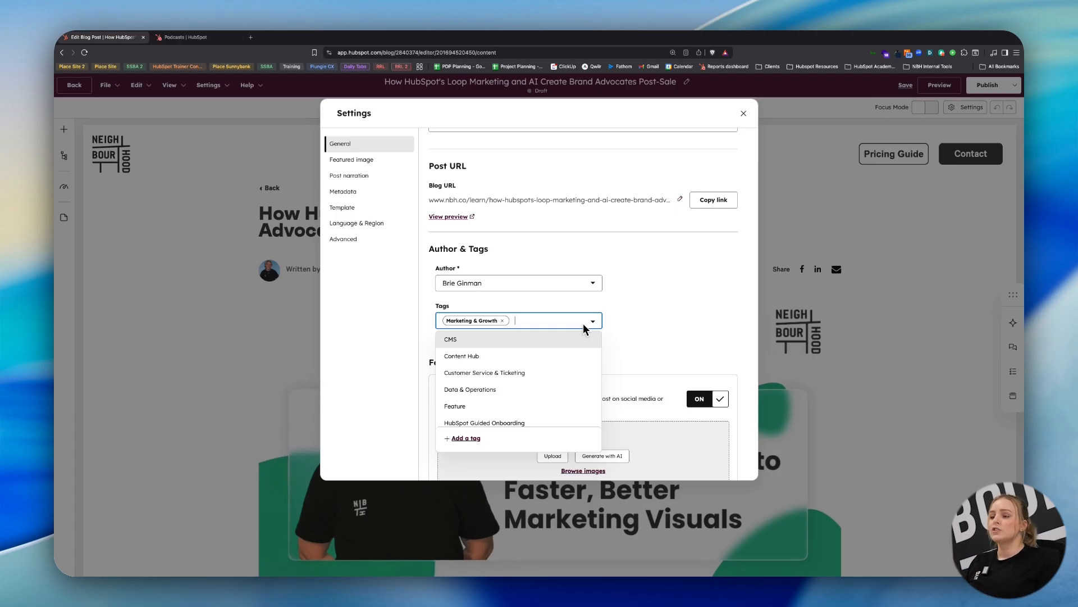
{"action": "left_click", "coordinate": [498, 337]}
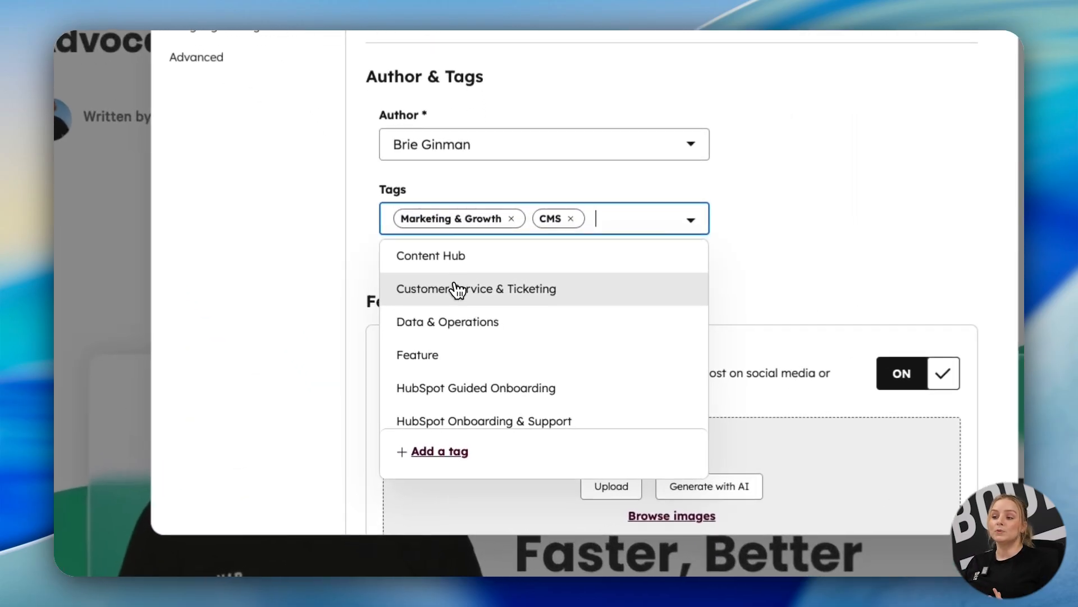
{"action": "left_click", "coordinate": [475, 357]}
{"action": "left_click", "coordinate": [559, 243]}
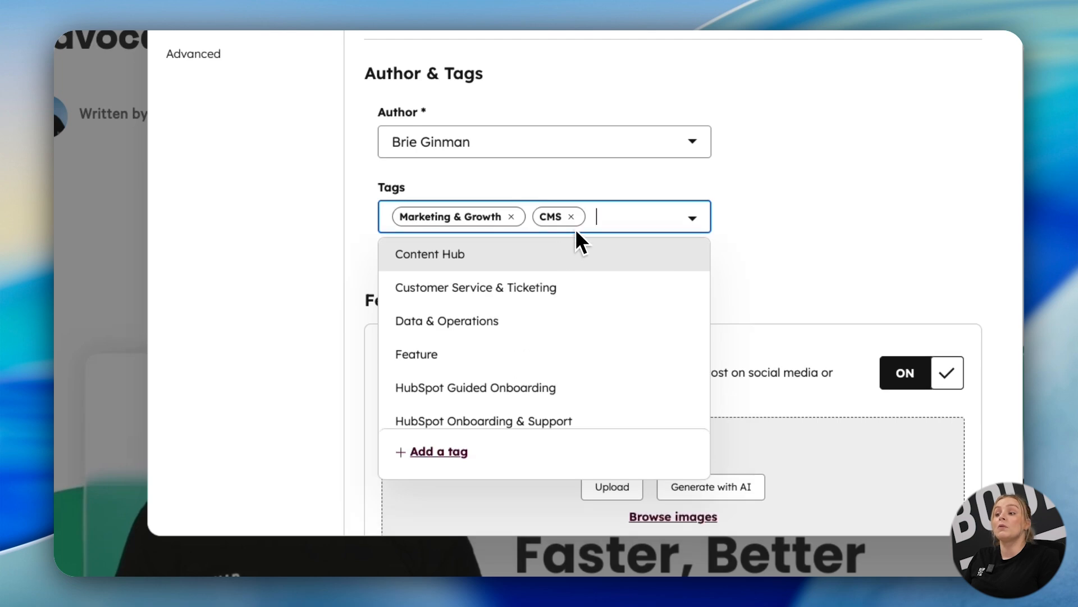
{"action": "left_click", "coordinate": [573, 217]}
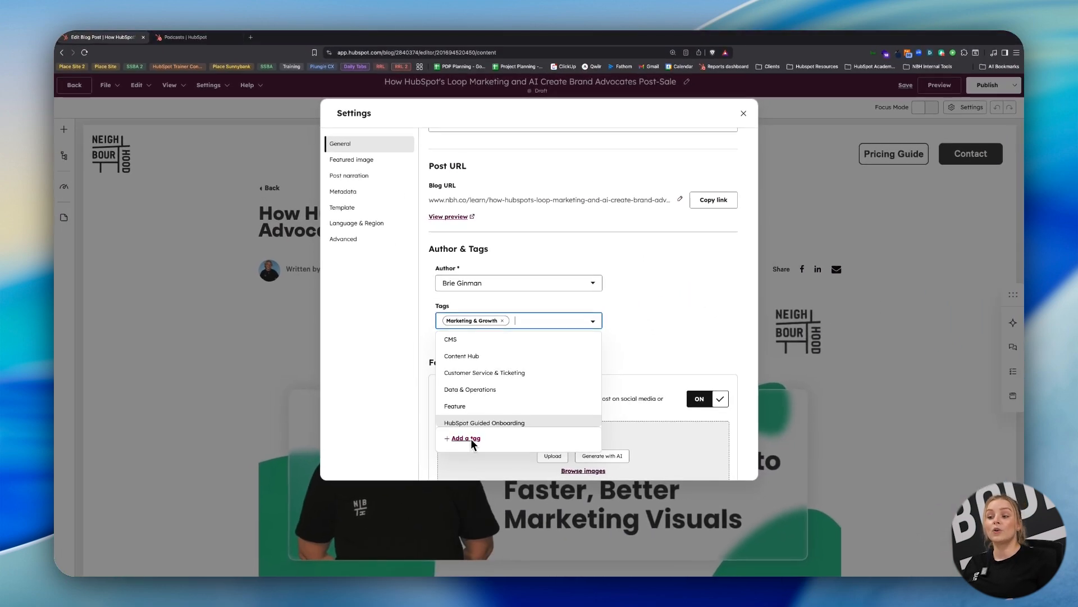
{"action": "left_click", "coordinate": [592, 321]}
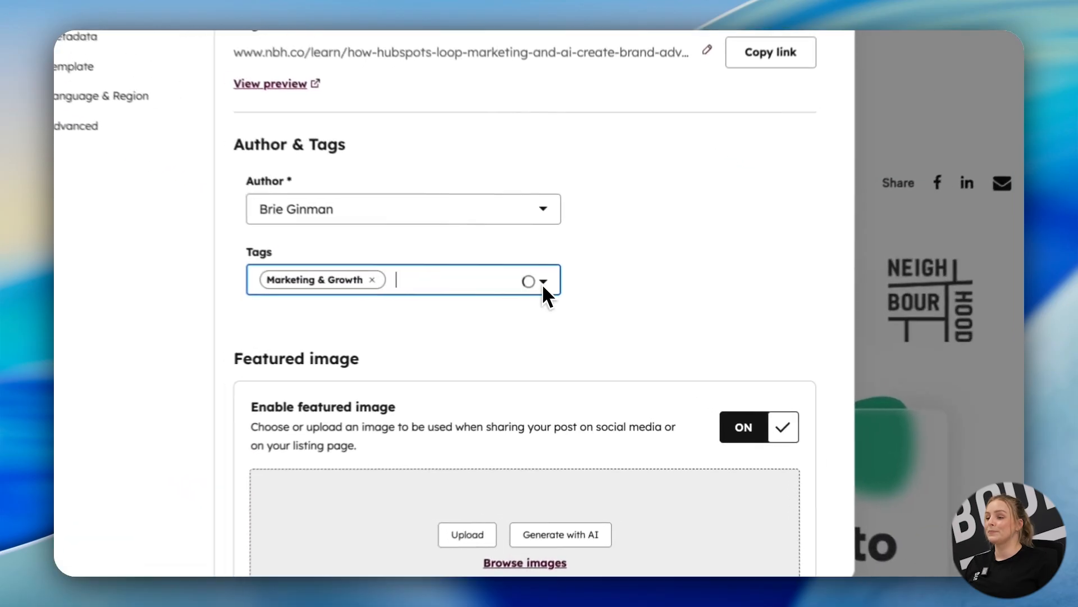
Review the draft post's featured image, post narration, metadata and template settings.
{"action": "scroll", "coordinate": [535, 281], "scroll_direction": "down", "scroll_amount": 4}
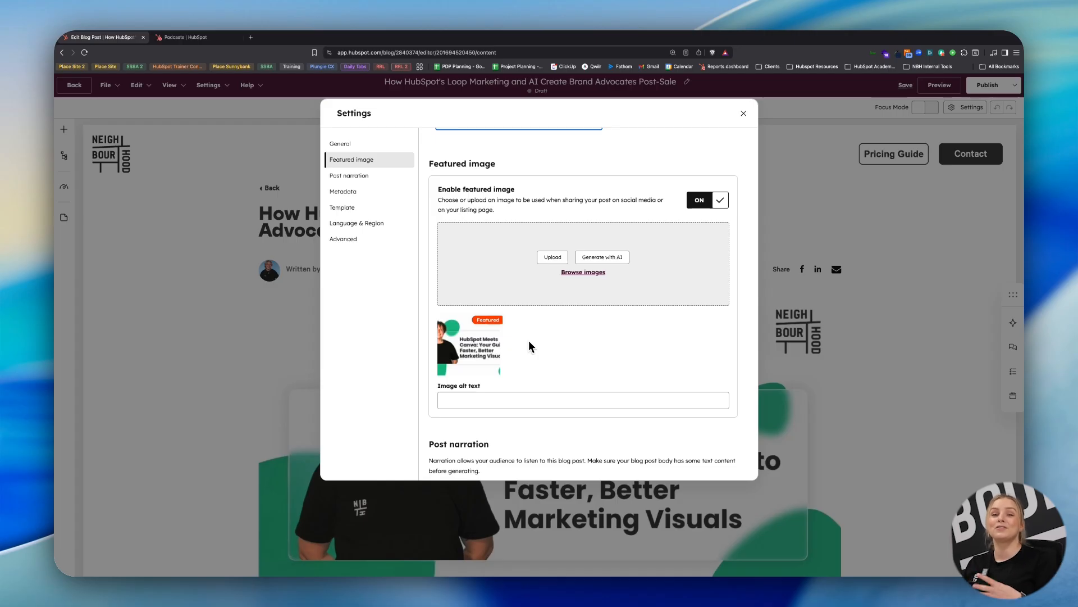
{"action": "scroll", "coordinate": [528, 340], "scroll_direction": "down", "scroll_amount": 6}
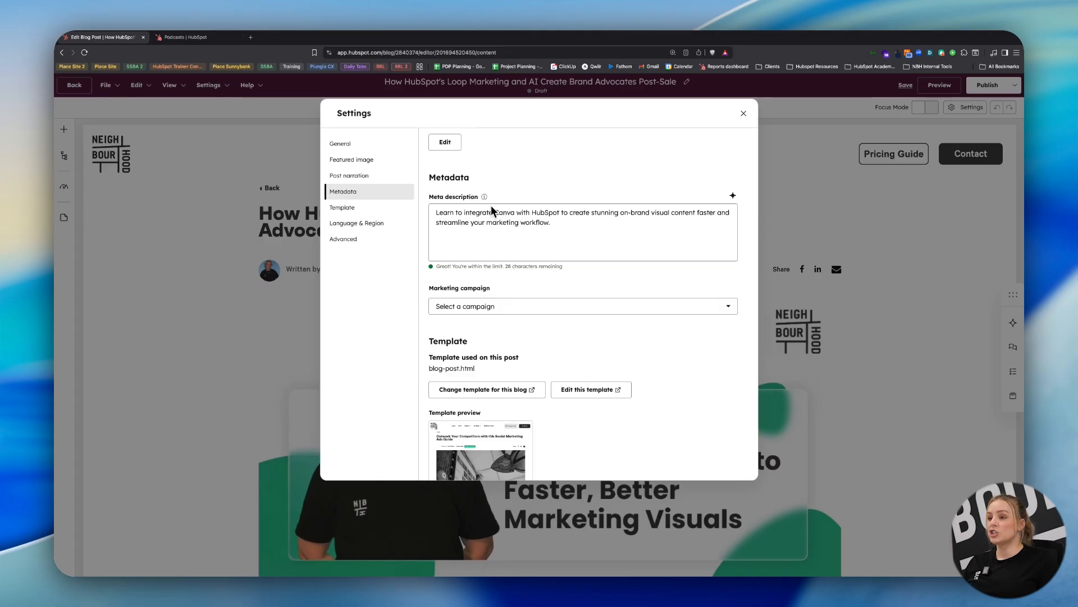
{"action": "scroll", "coordinate": [553, 238], "scroll_direction": "down", "scroll_amount": 2}
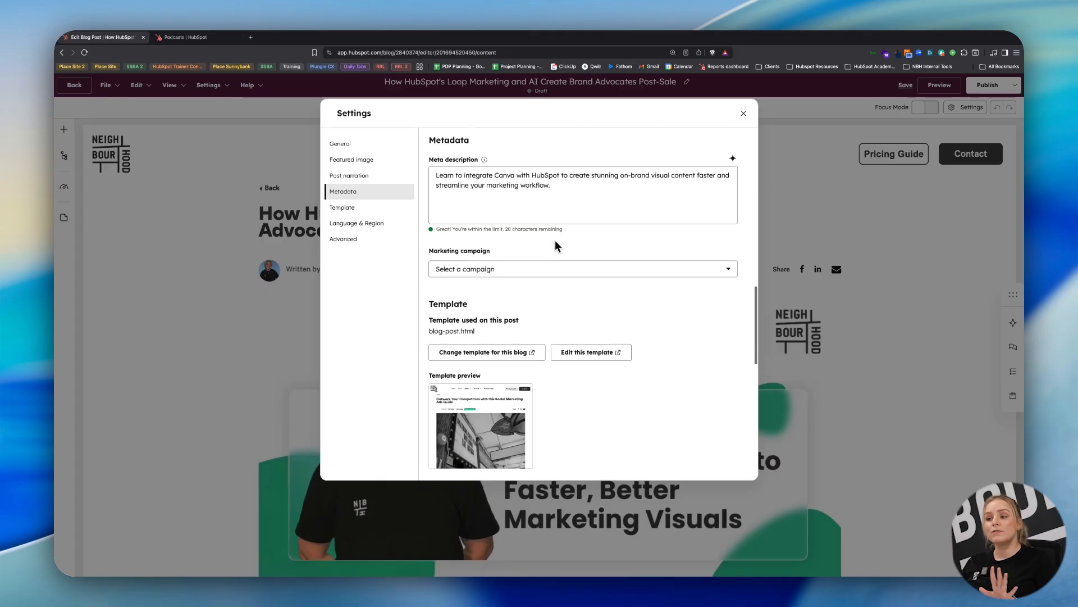
{"action": "scroll", "coordinate": [555, 241], "scroll_direction": "down", "scroll_amount": 2}
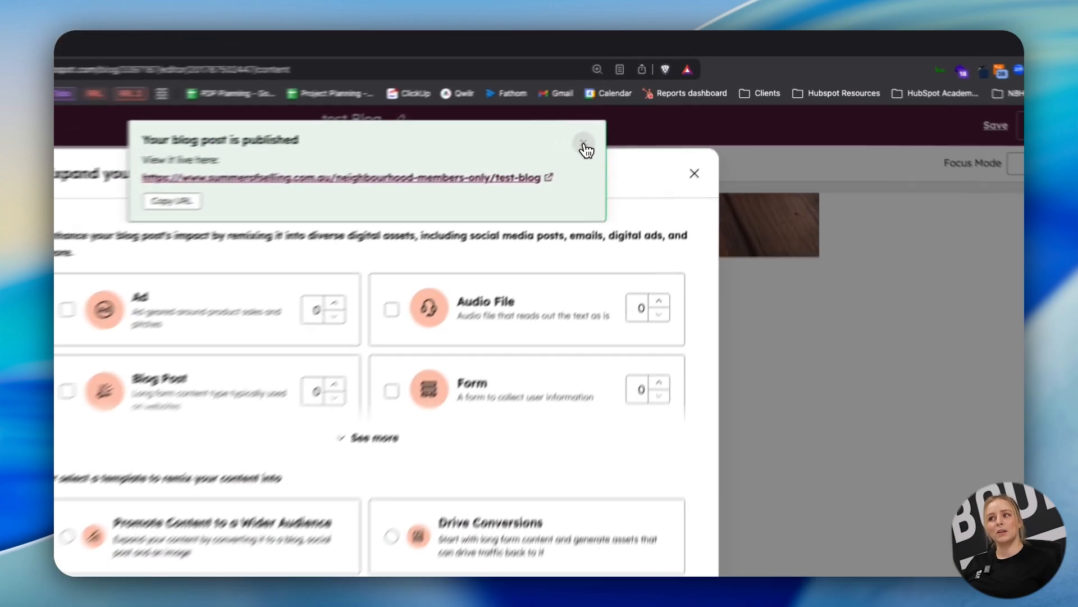
Dismiss the publish notice for the test Blog post and choose 3 Social assets from the full list of remix formats.
{"action": "left_click", "coordinate": [665, 96]}
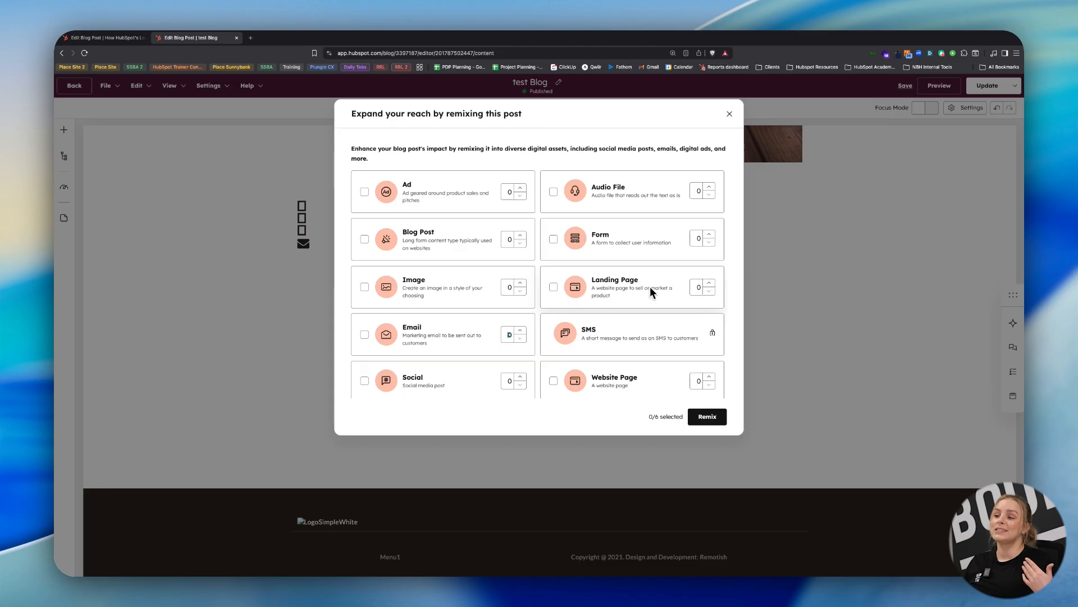
{"action": "scroll", "coordinate": [649, 285], "scroll_direction": "down", "scroll_amount": 1}
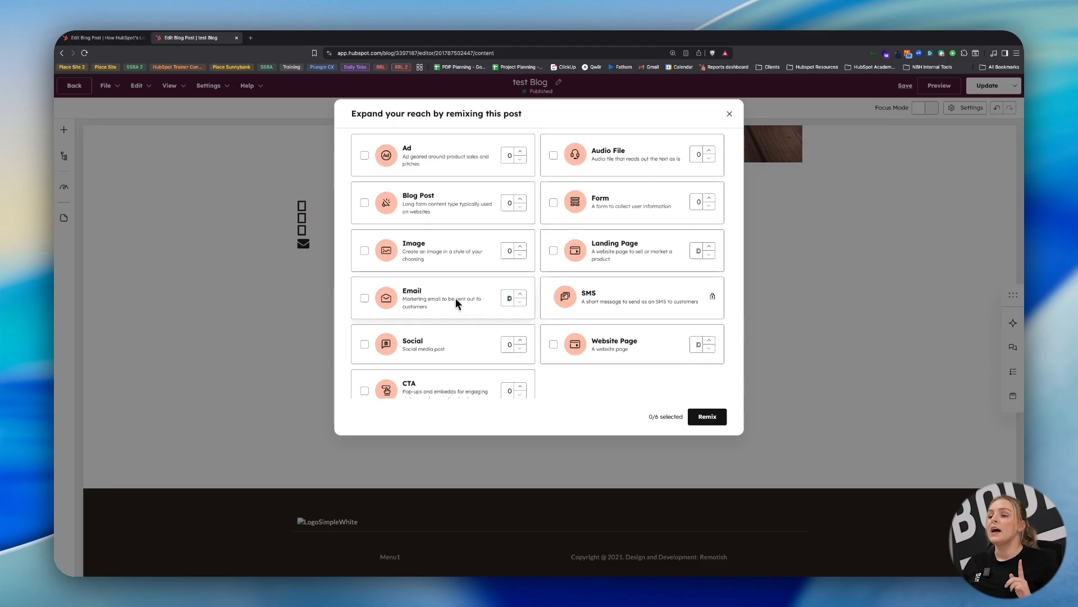
{"action": "scroll", "coordinate": [456, 349], "scroll_direction": "down", "scroll_amount": 1}
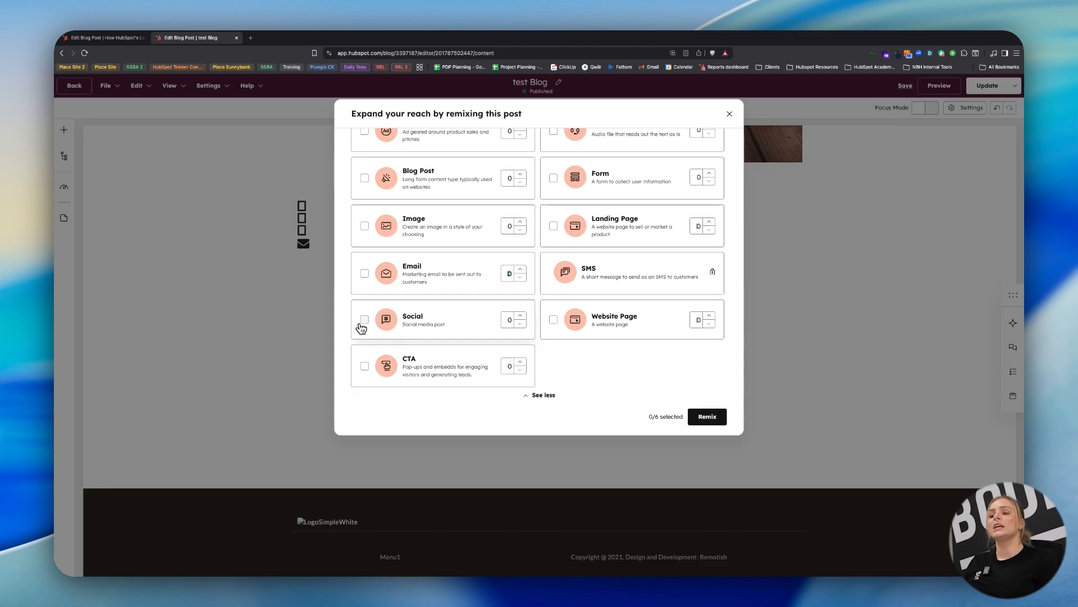
{"action": "left_click", "coordinate": [365, 319]}
{"action": "left_click", "coordinate": [521, 315]}
{"action": "left_click", "coordinate": [520, 315]}
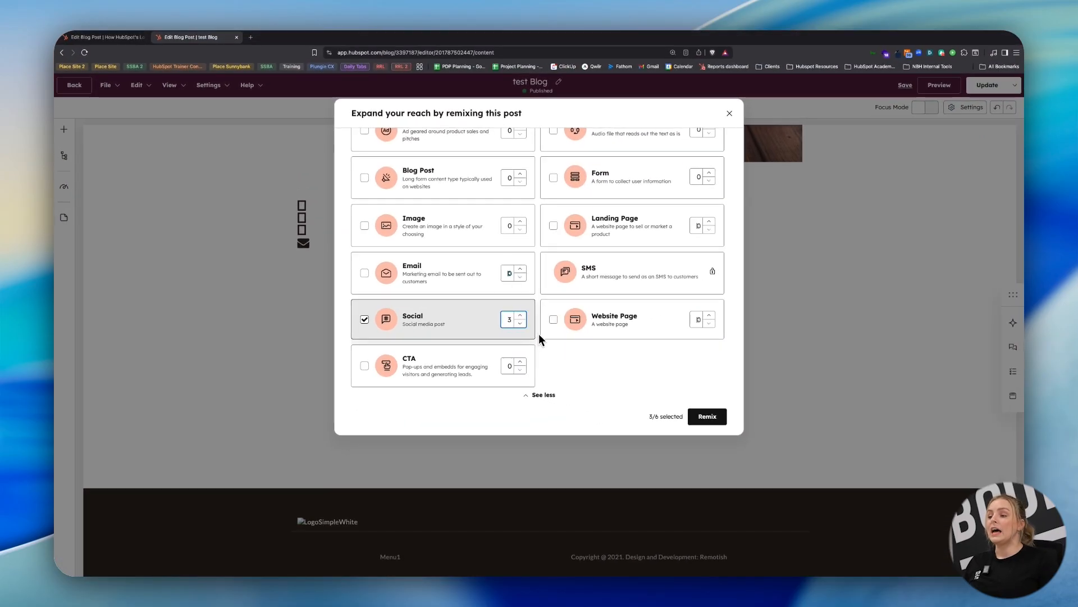
Look over the remix templates, then remix the post into the selected social posts and view the generated drafts.
{"action": "scroll", "coordinate": [577, 281], "scroll_direction": "down", "scroll_amount": 5}
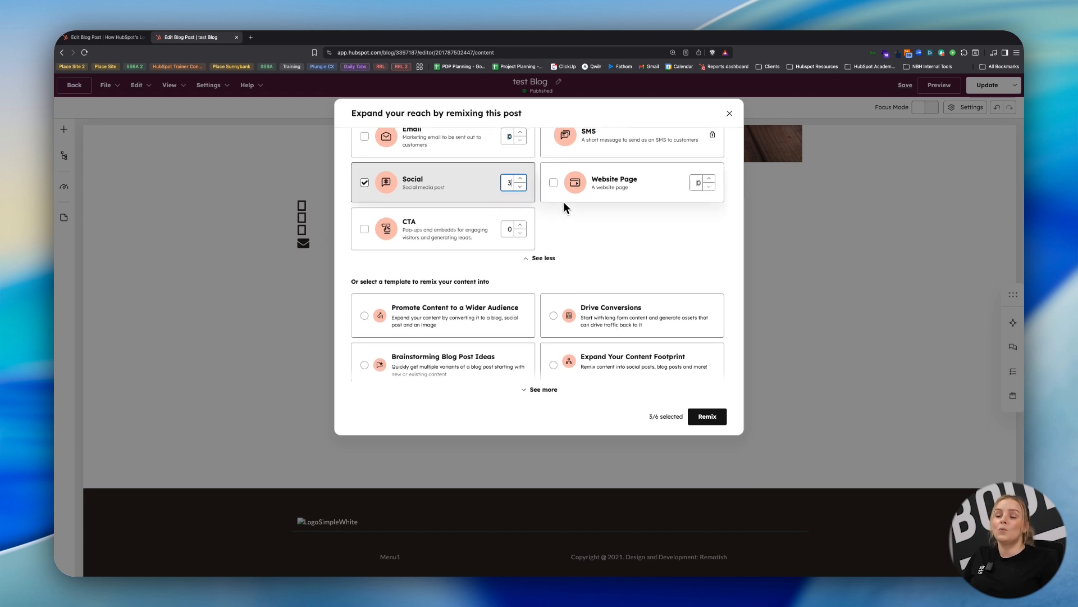
{"action": "scroll", "coordinate": [548, 212], "scroll_direction": "down", "scroll_amount": 1}
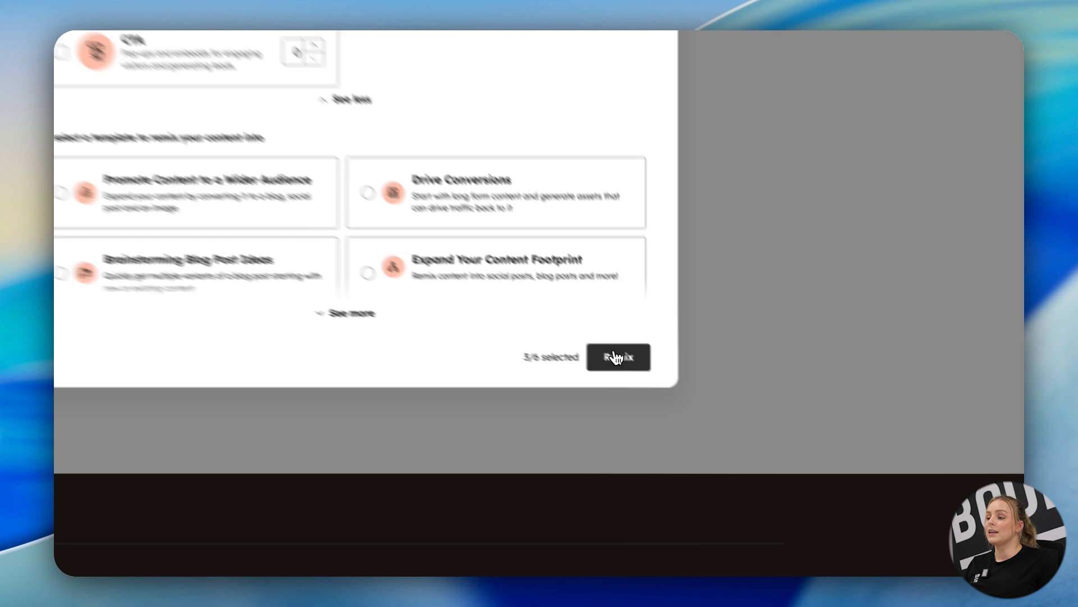
{"action": "left_click", "coordinate": [707, 416]}
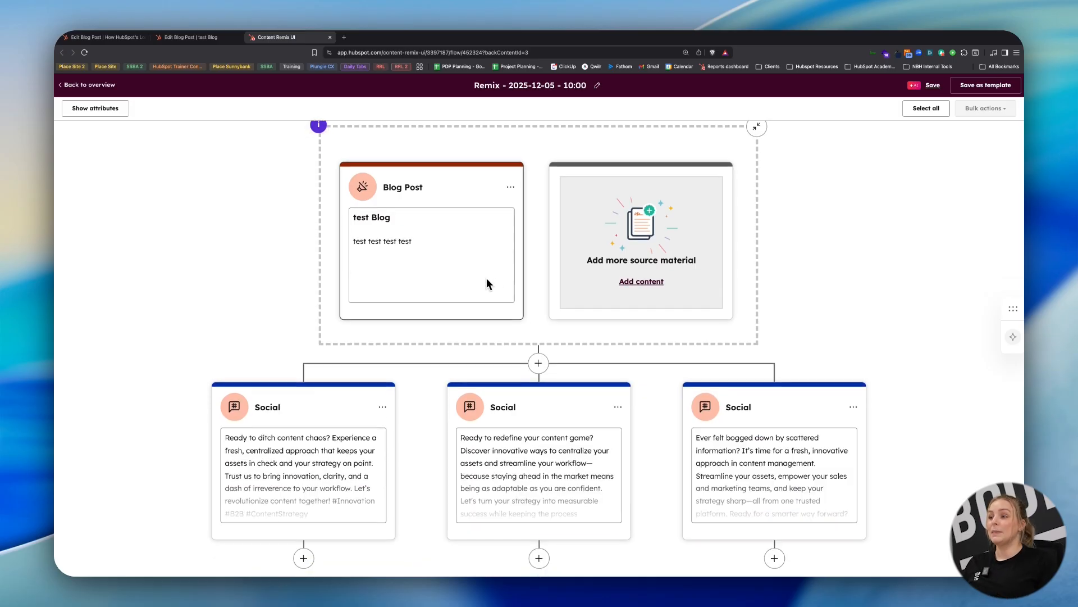
{"action": "scroll", "coordinate": [669, 426], "scroll_direction": "down", "scroll_amount": 3}
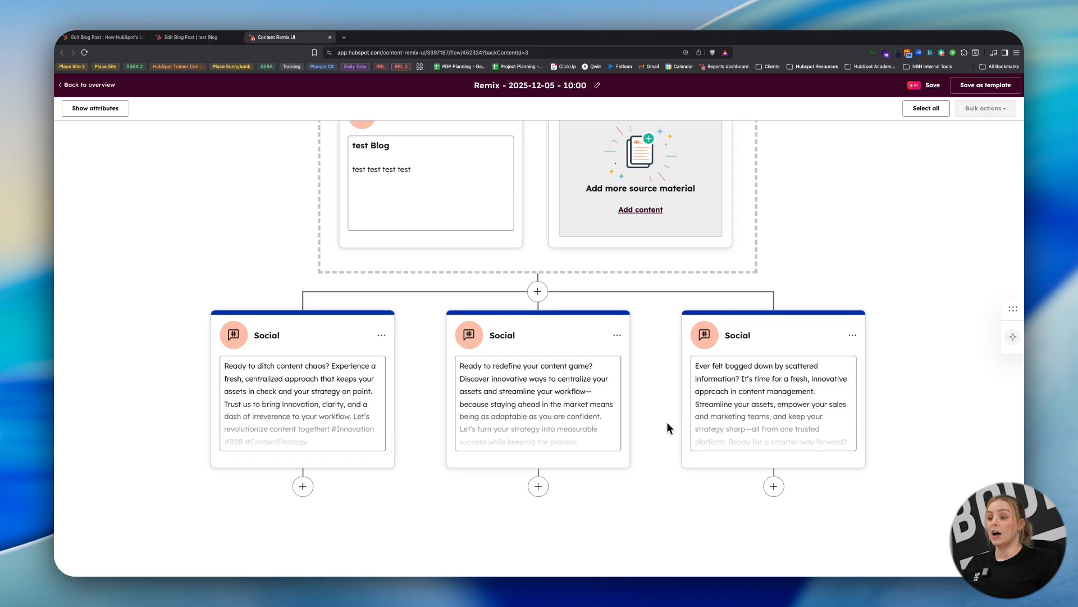